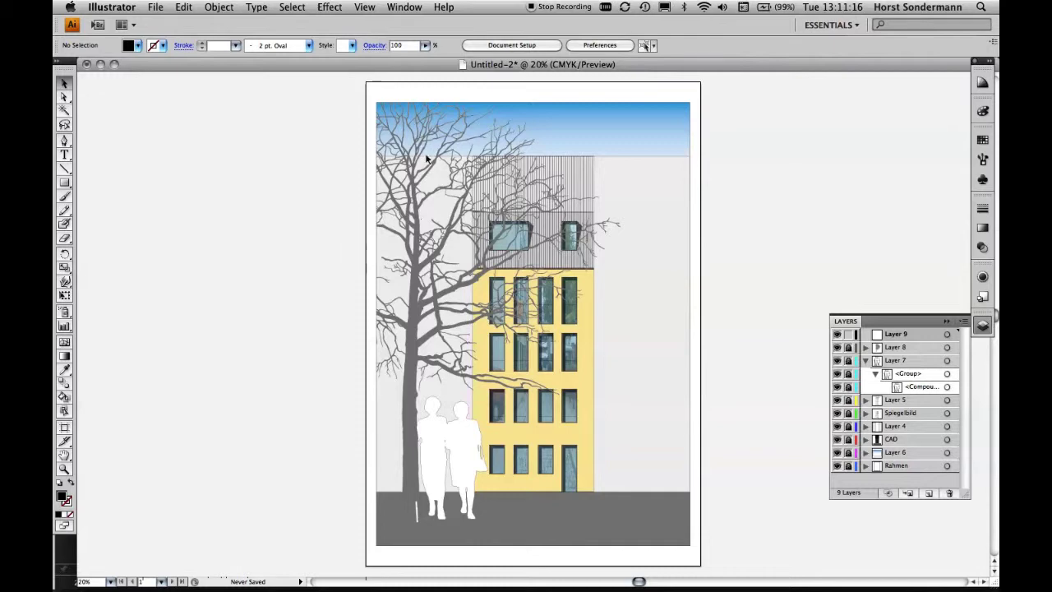
Turn on Smart Guides and test-drag the tree to the left.
click(364, 6)
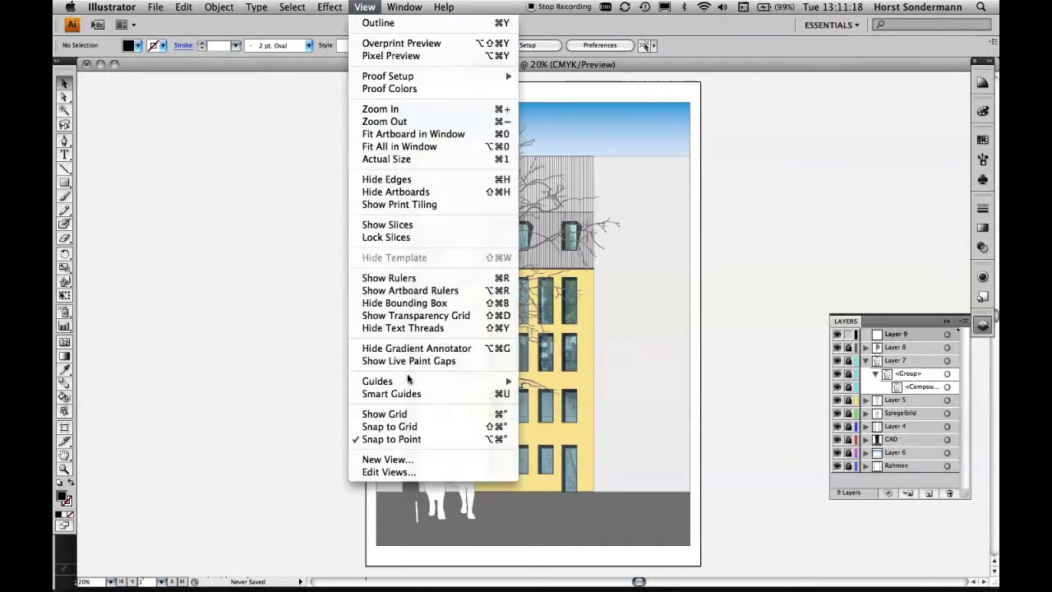
click(389, 393)
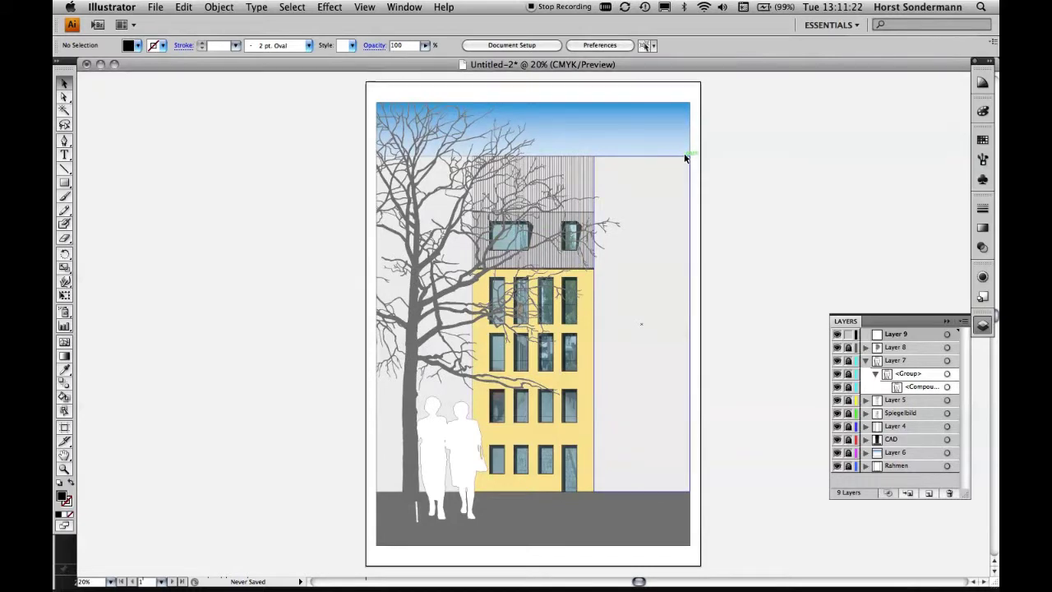
drag(597, 196, 429, 187)
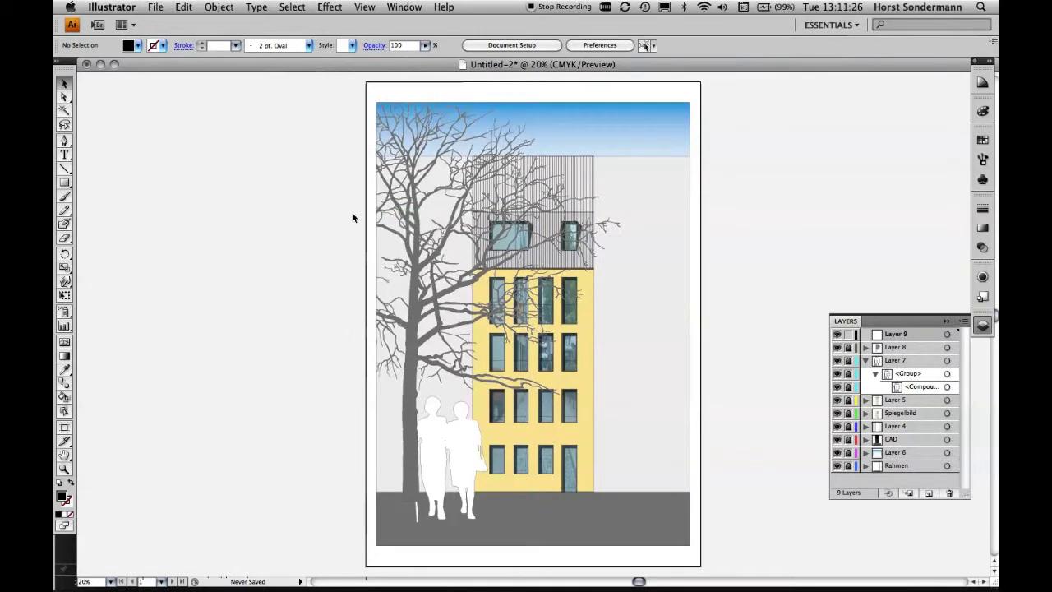
drag(355, 211, 409, 200)
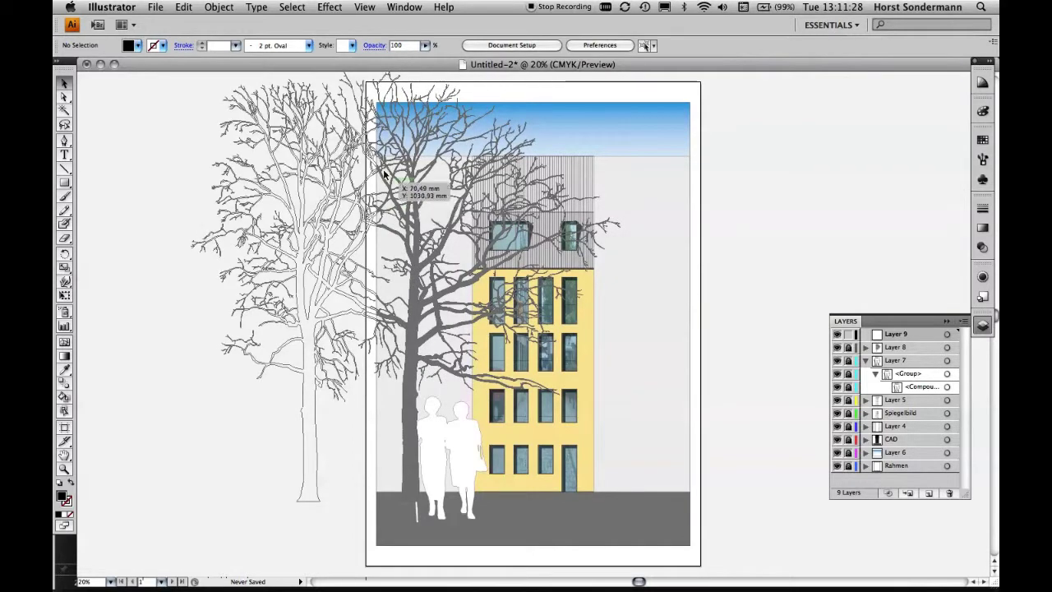
Turn Smart Guides back off and ready the Type tool in ITC Officina Sans Bold 750 pt.
click(365, 7)
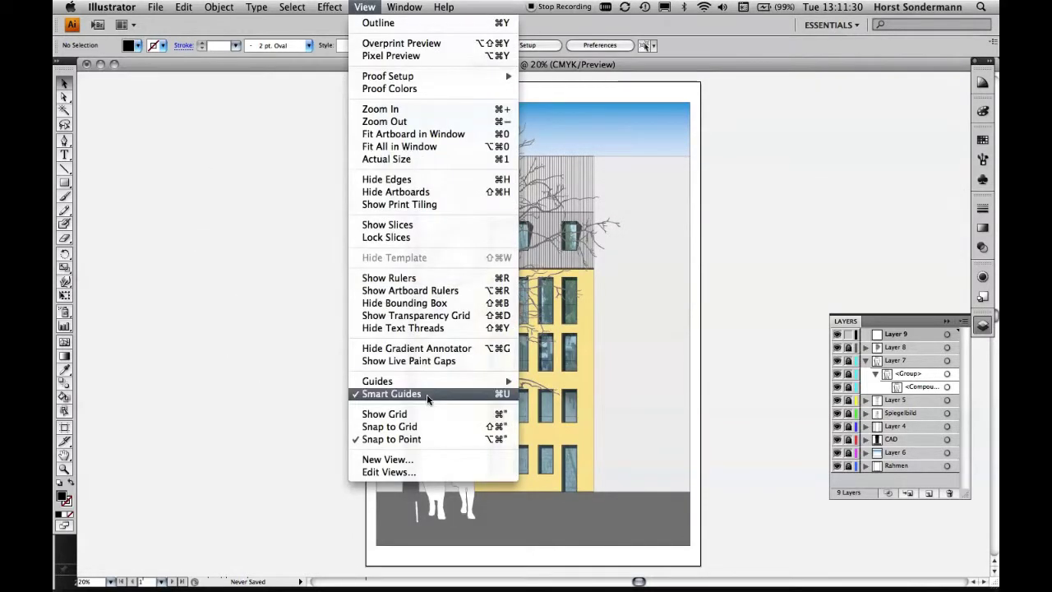
click(391, 394)
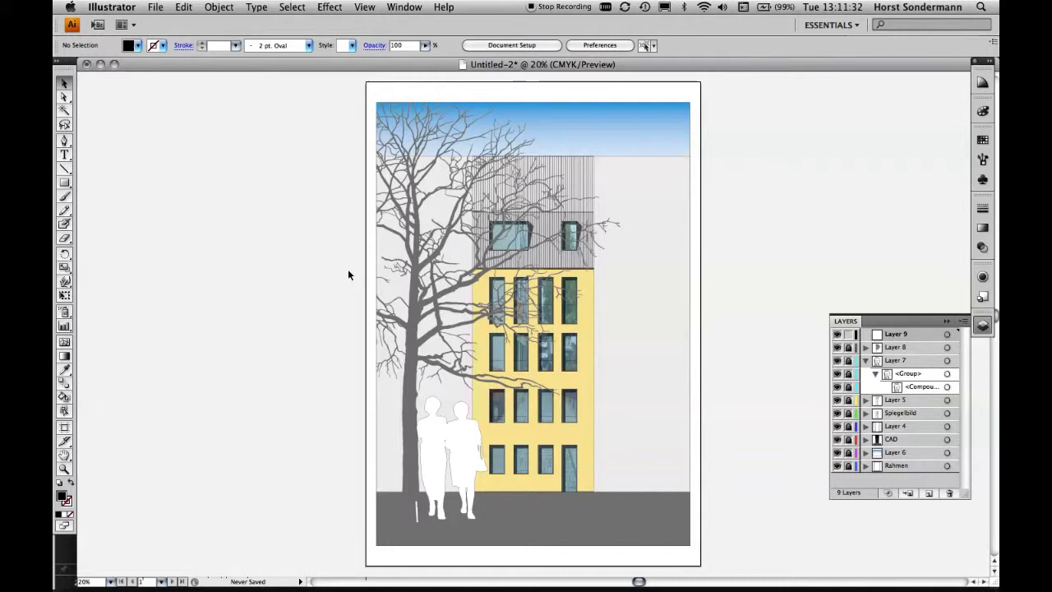
click(65, 154)
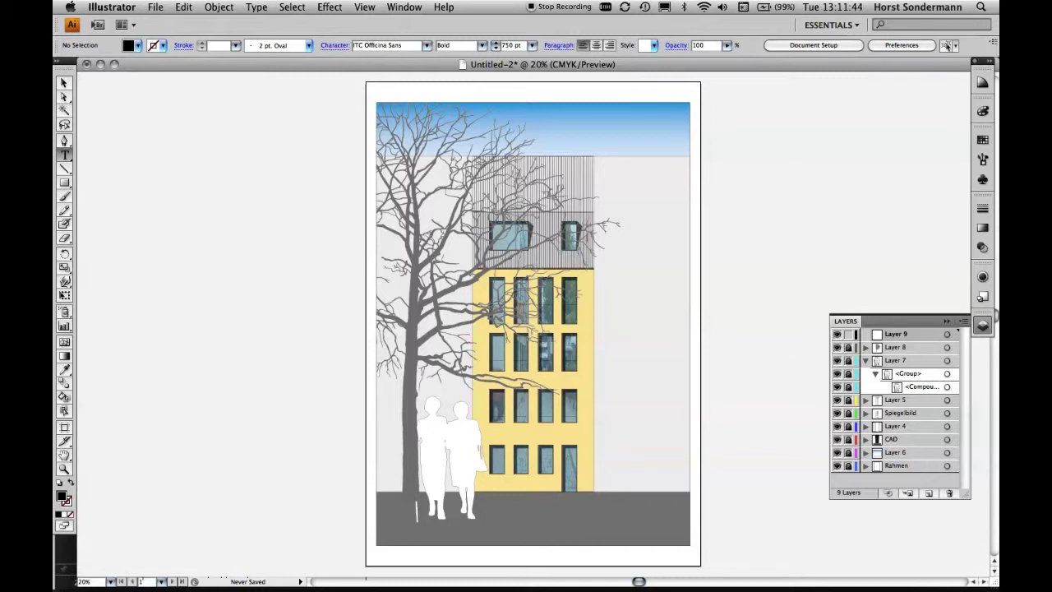
Type TEXT in an area-type frame across the top of the artboard and shrink the frame to fit.
drag(376, 148, 702, 284)
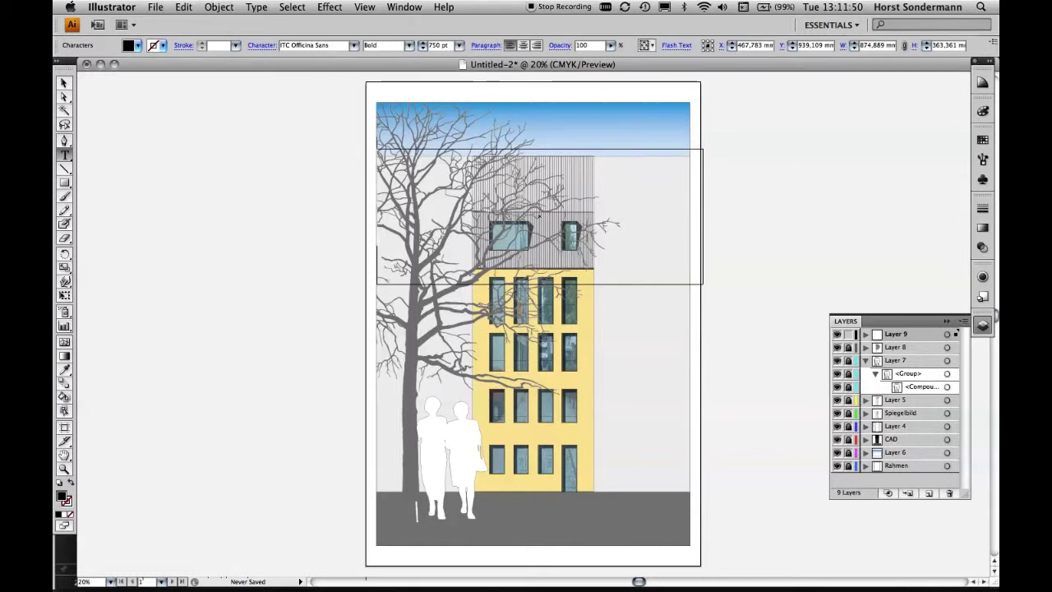
text(TEXT)
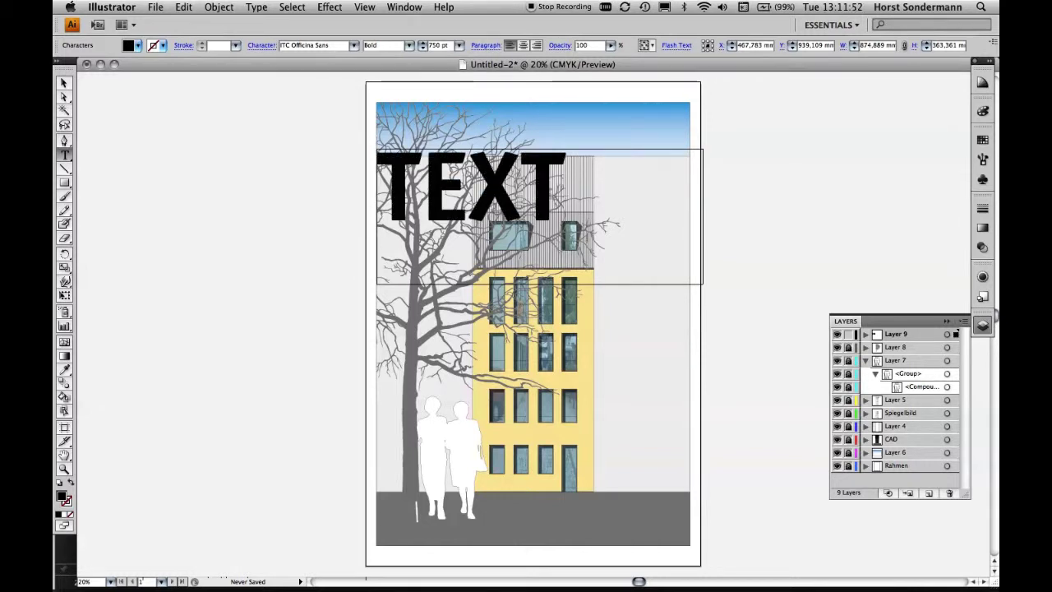
key(Escape)
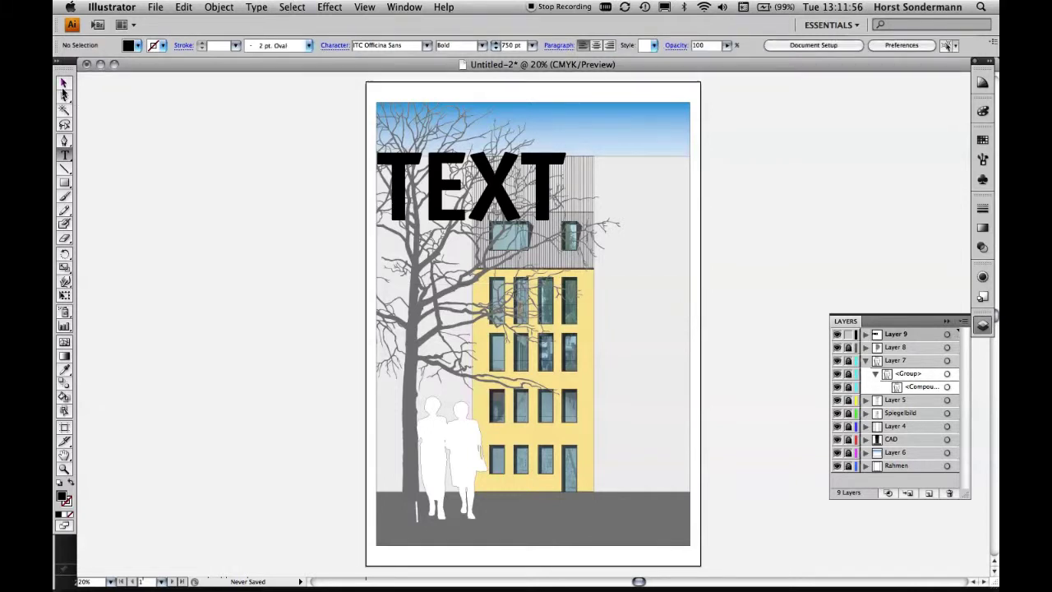
key(v)
click(447, 209)
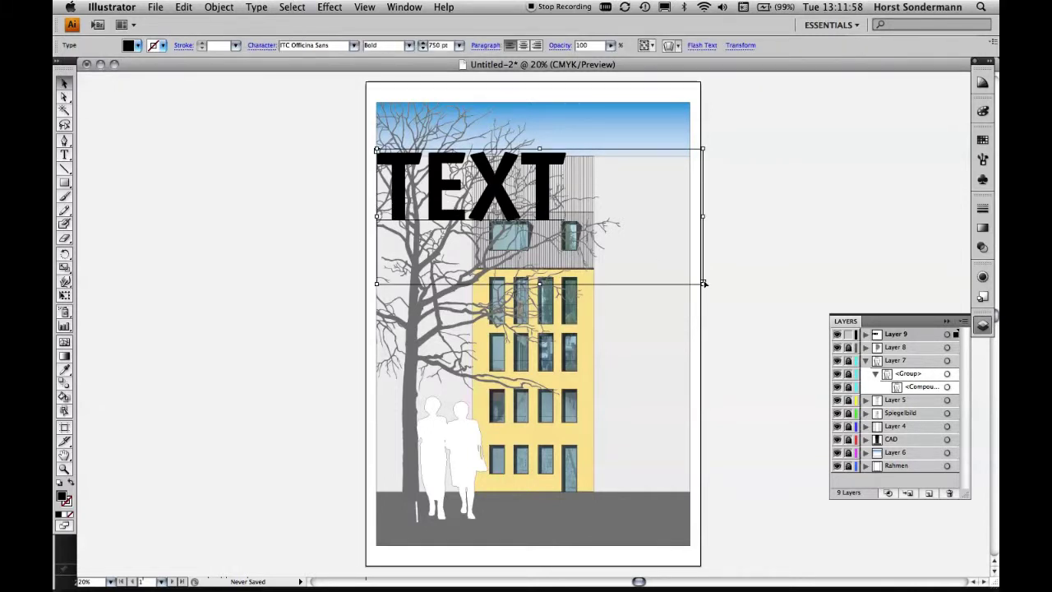
mouse_move(703, 283)
mouse_down()
mouse_move(527, 205)
mouse_move(577, 263)
mouse_move(658, 250)
mouse_up()
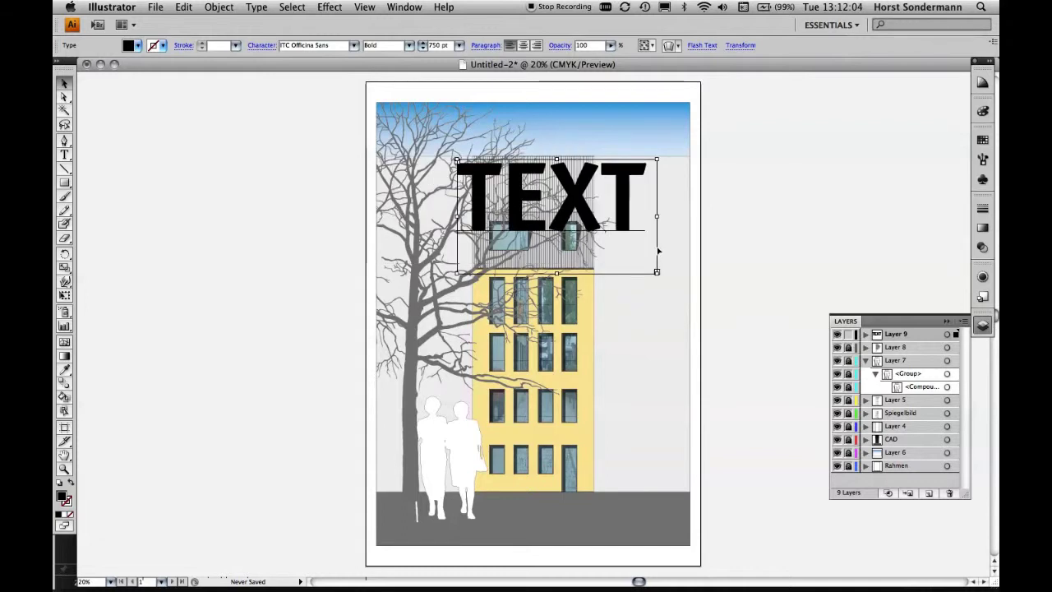
Reselect the TEXT headline and drag a copy of it down the artboard.
click(790, 213)
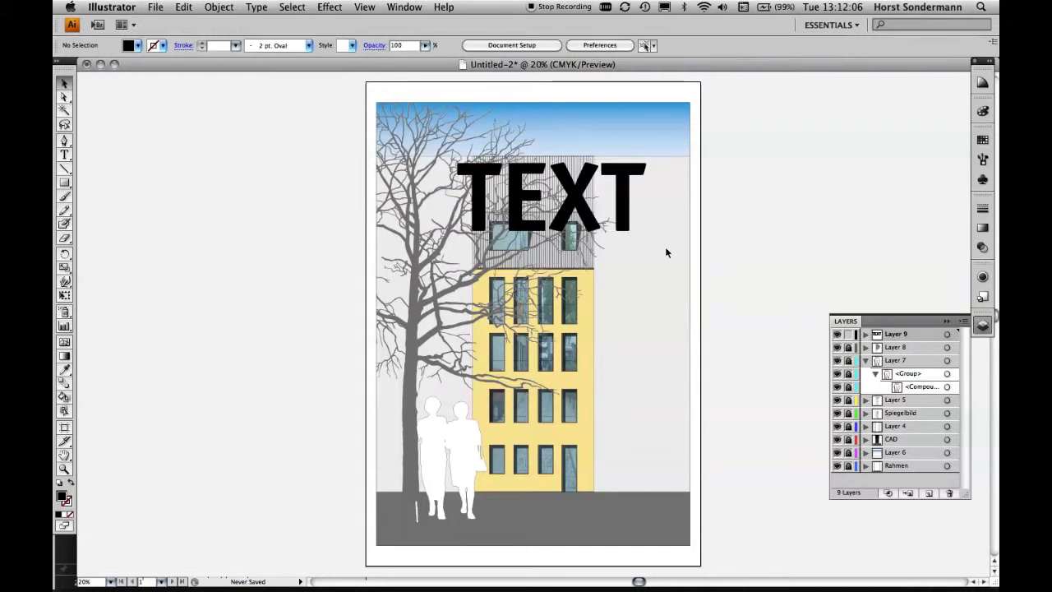
click(620, 232)
mouse_move(610, 218)
mouse_down()
mouse_move(592, 548)
mouse_move(578, 288)
mouse_up()
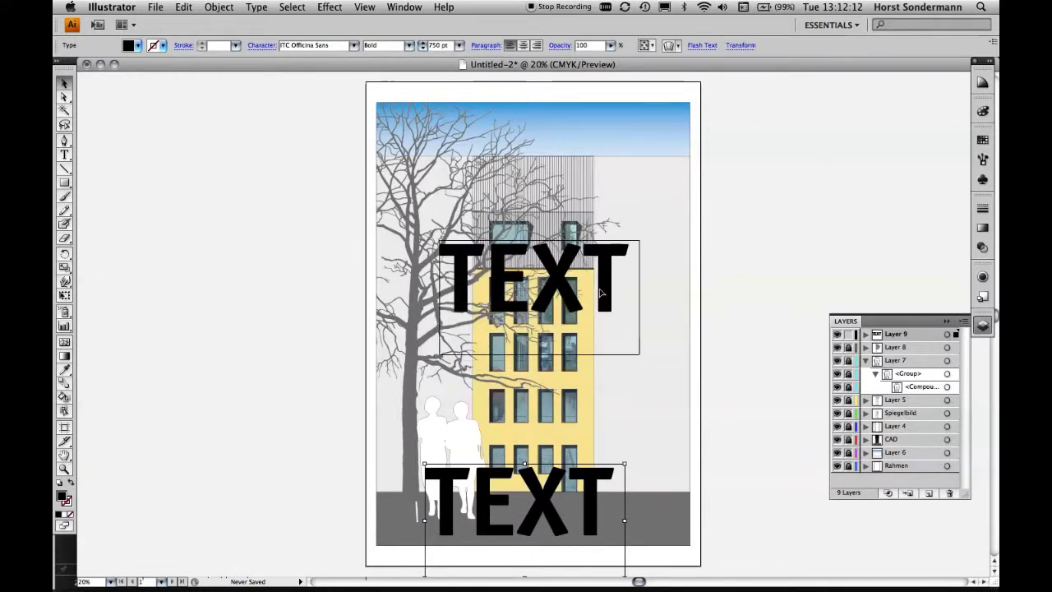
Select all letters of TEXT, check their Opacity stays solid black, then deselect.
key(t)
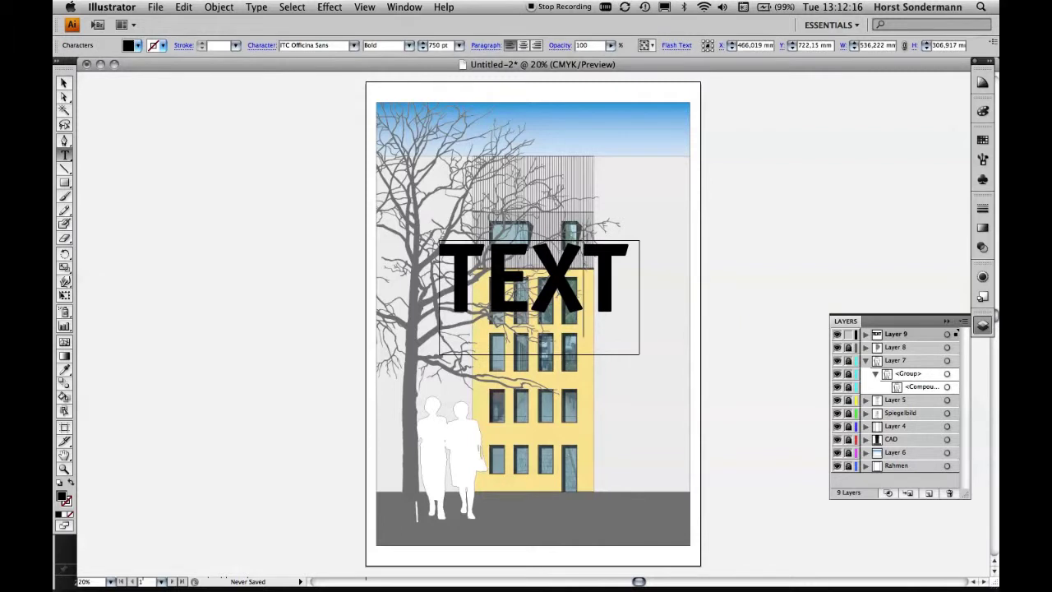
drag(628, 283, 438, 283)
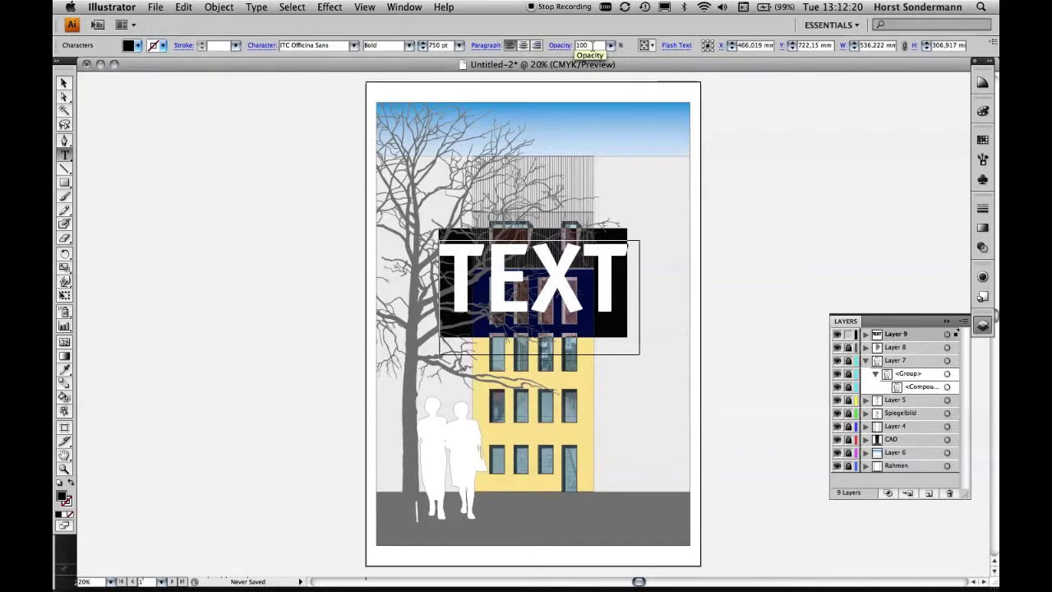
click(614, 48)
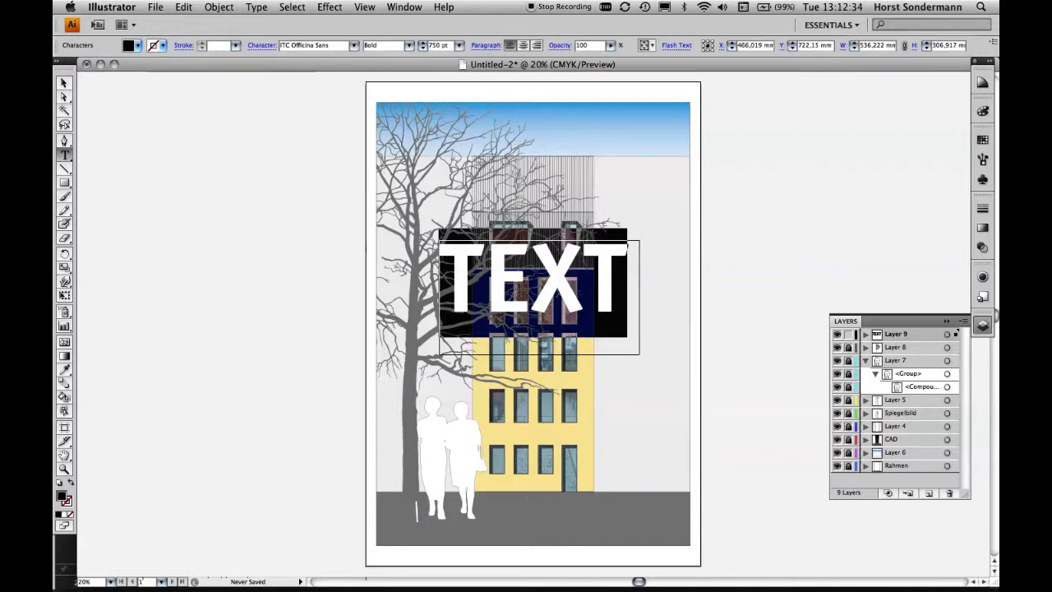
key(Escape)
click(222, 165)
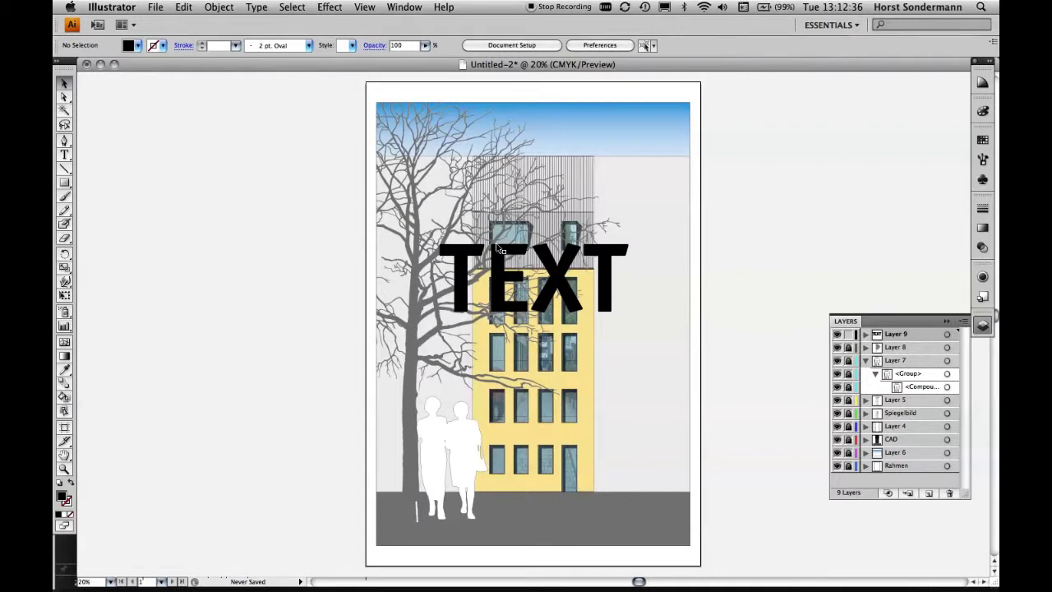
Move the TEXT headline up to the top and type a second TEXT below it.
drag(498, 249, 498, 134)
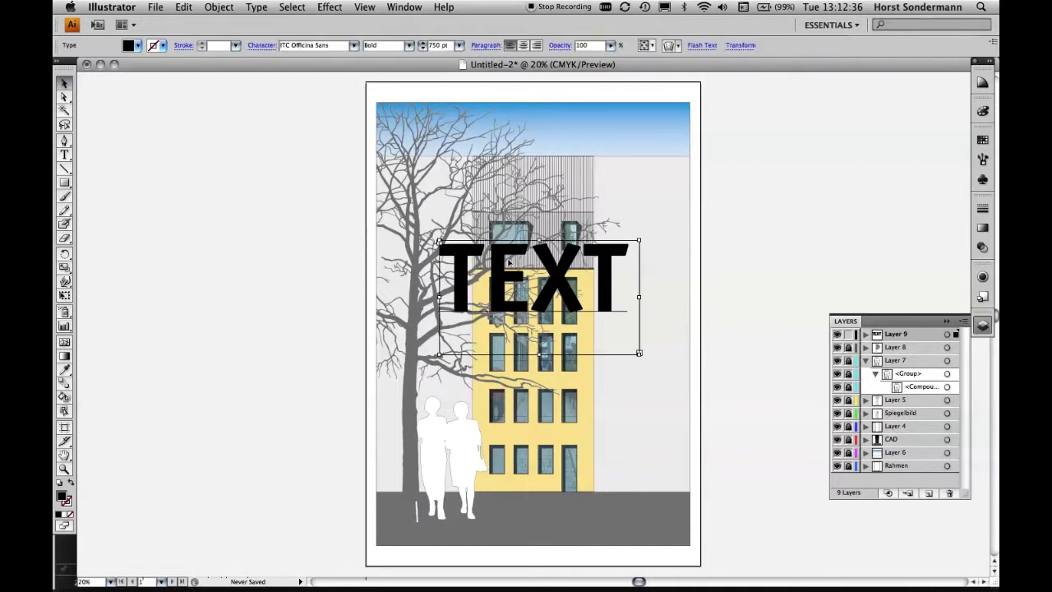
click(345, 225)
click(64, 153)
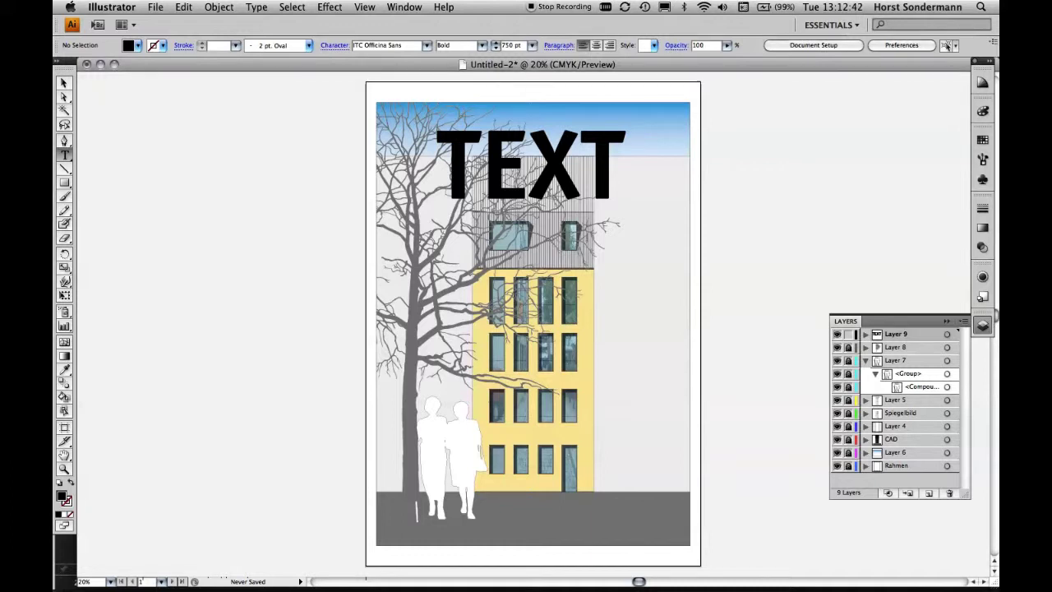
click(530, 164)
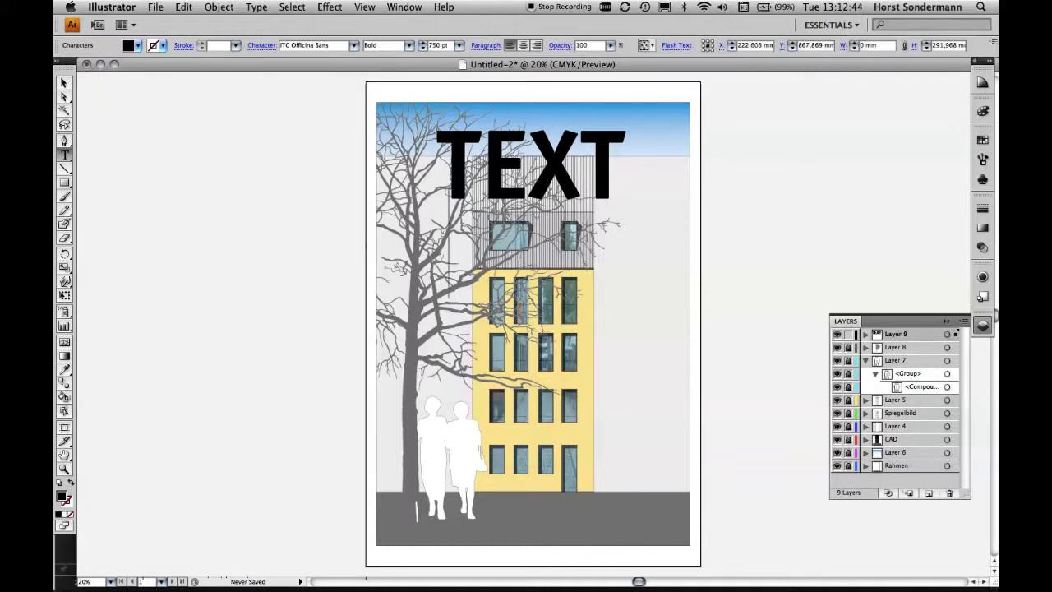
text(TEXT)
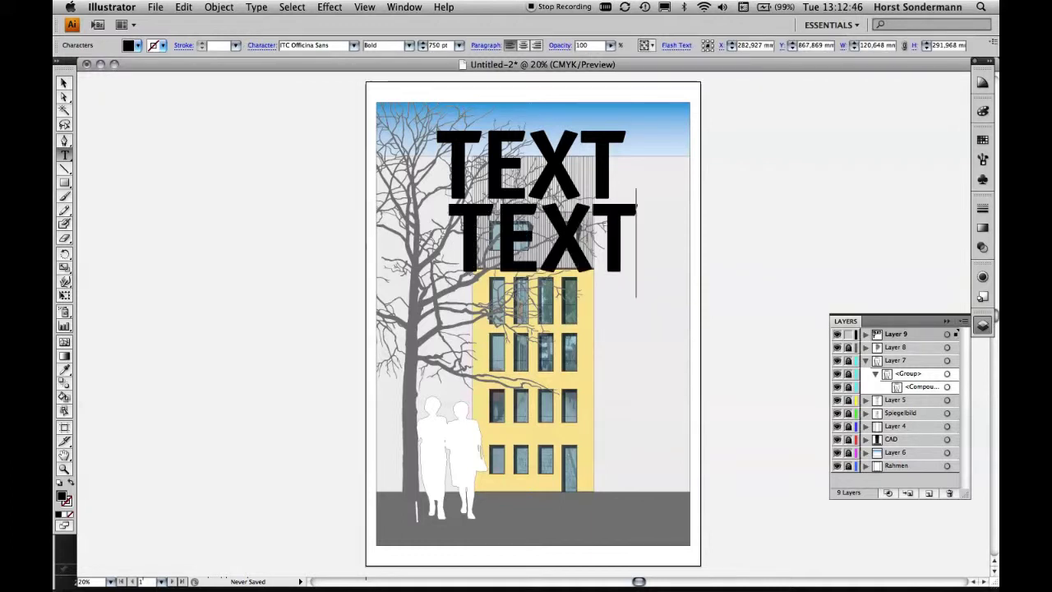
click(65, 83)
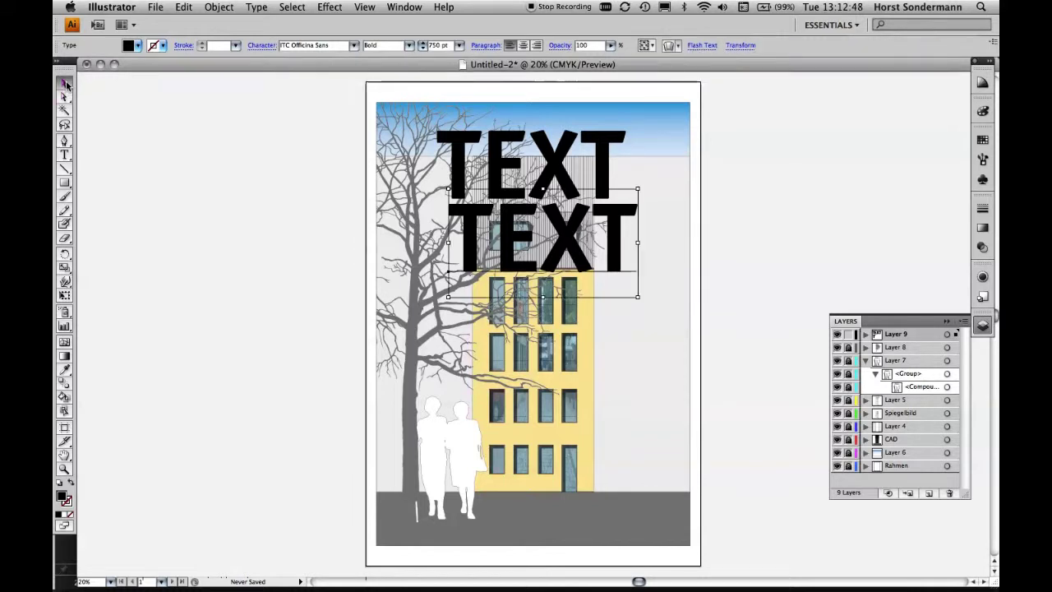
Drag the second TEXT over the windows, stretch it taller and narrower, then delete it.
drag(519, 246, 508, 373)
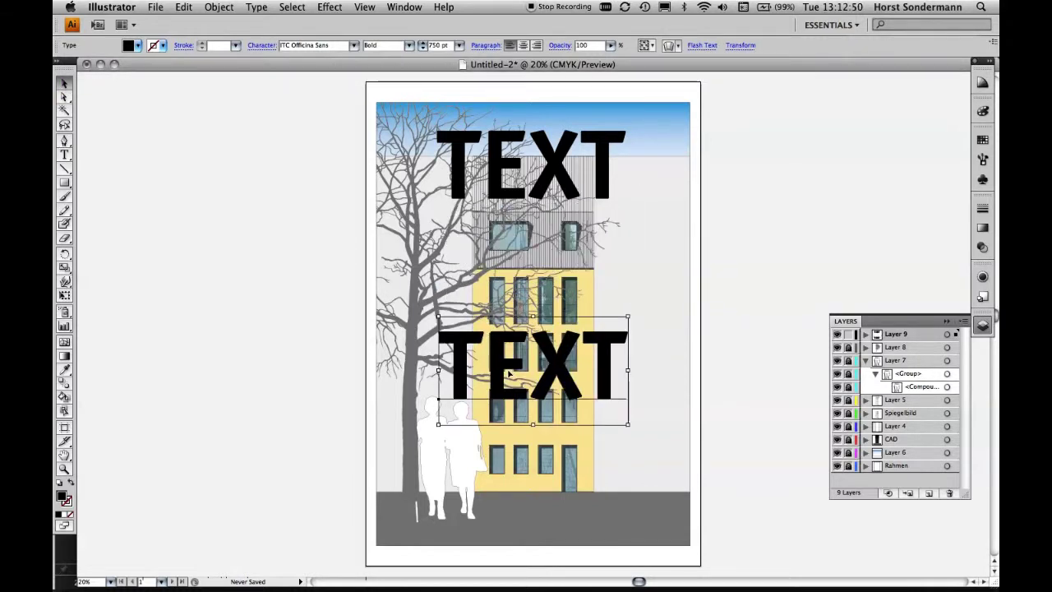
mouse_move(627, 424)
mouse_down()
mouse_move(682, 463)
mouse_move(754, 392)
mouse_up()
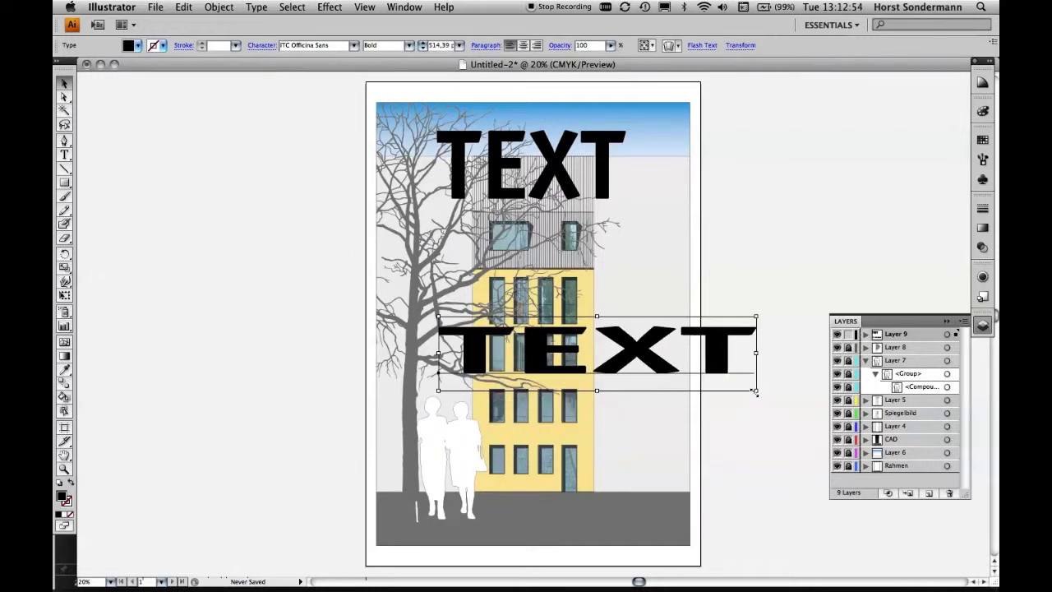
mouse_move(755, 392)
mouse_down()
mouse_move(587, 461)
mouse_move(684, 448)
mouse_move(712, 411)
mouse_move(723, 424)
mouse_move(737, 399)
mouse_move(730, 382)
mouse_move(646, 457)
mouse_move(577, 484)
mouse_move(749, 477)
mouse_move(731, 488)
mouse_up()
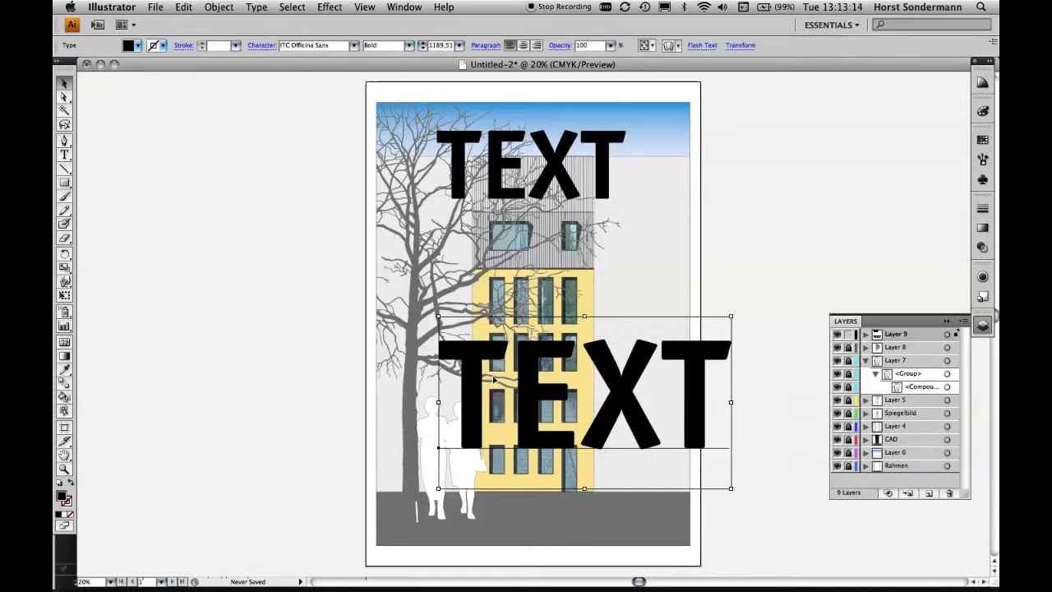
key(Delete)
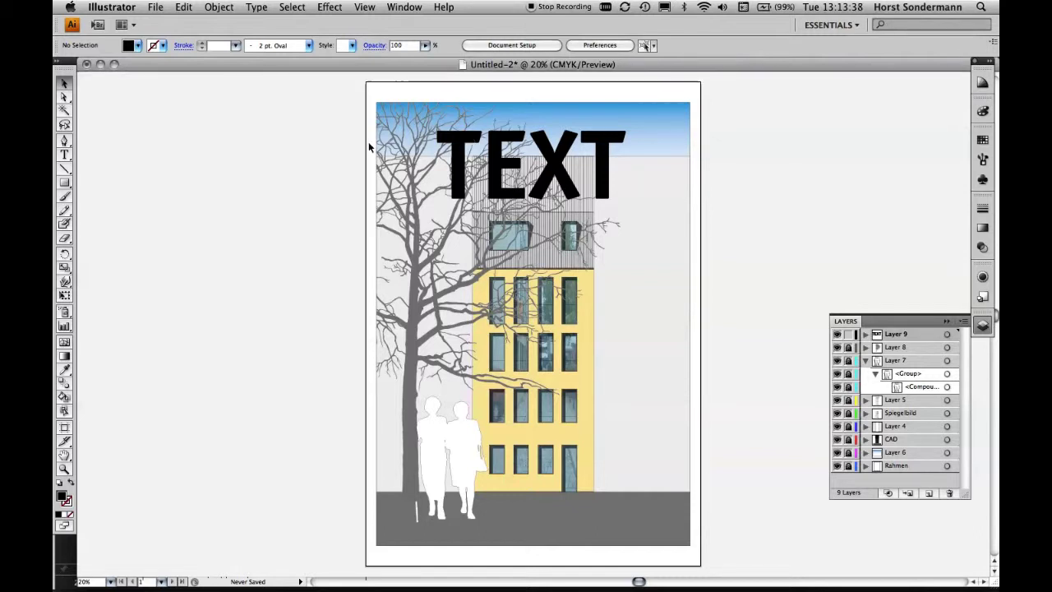
Open and dismiss the File menu, then display the rulers with Ctrl+R.
click(154, 8)
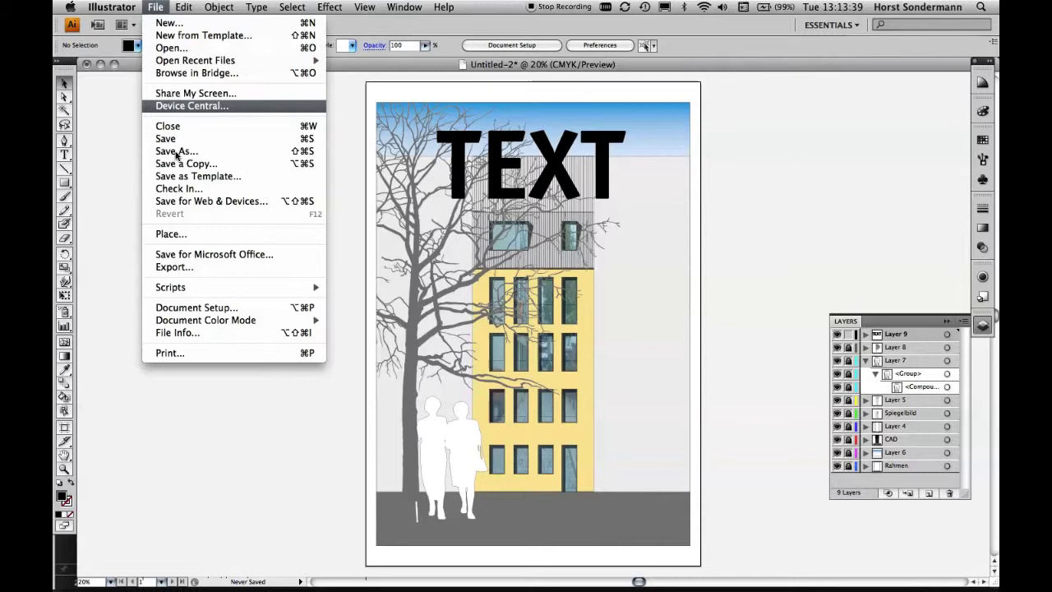
click(191, 232)
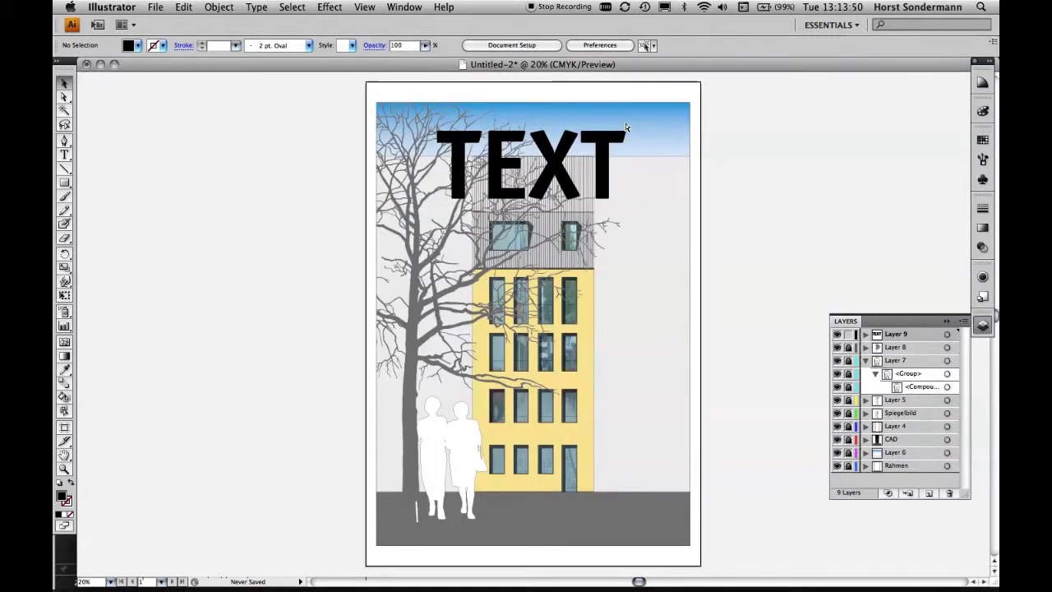
key(ctrl+r)
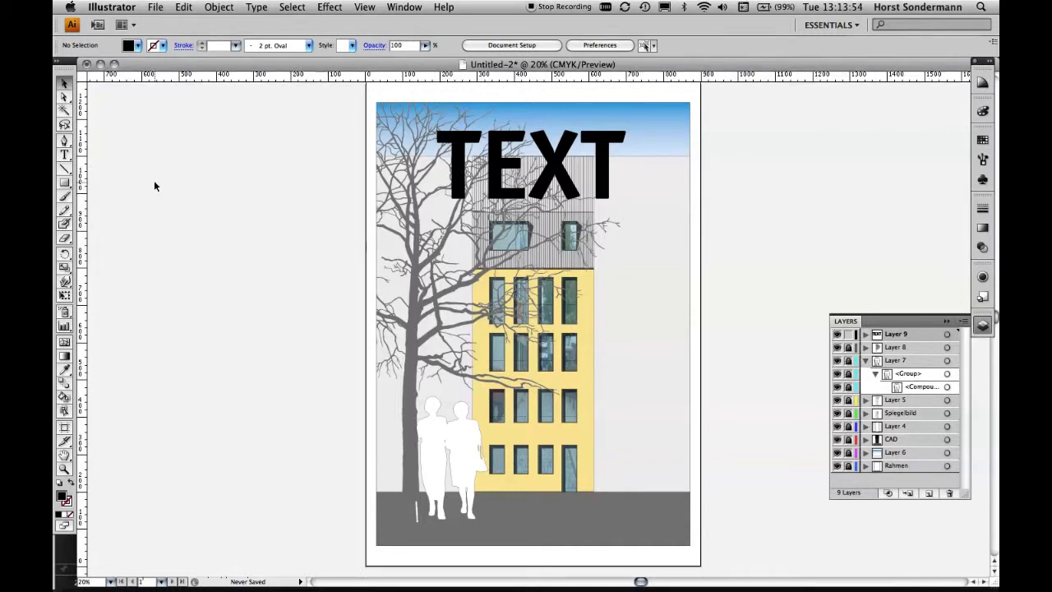
Pull a vertical guide from the left ruler and a horizontal guide from the top ruler onto the artwork.
drag(84, 179, 423, 156)
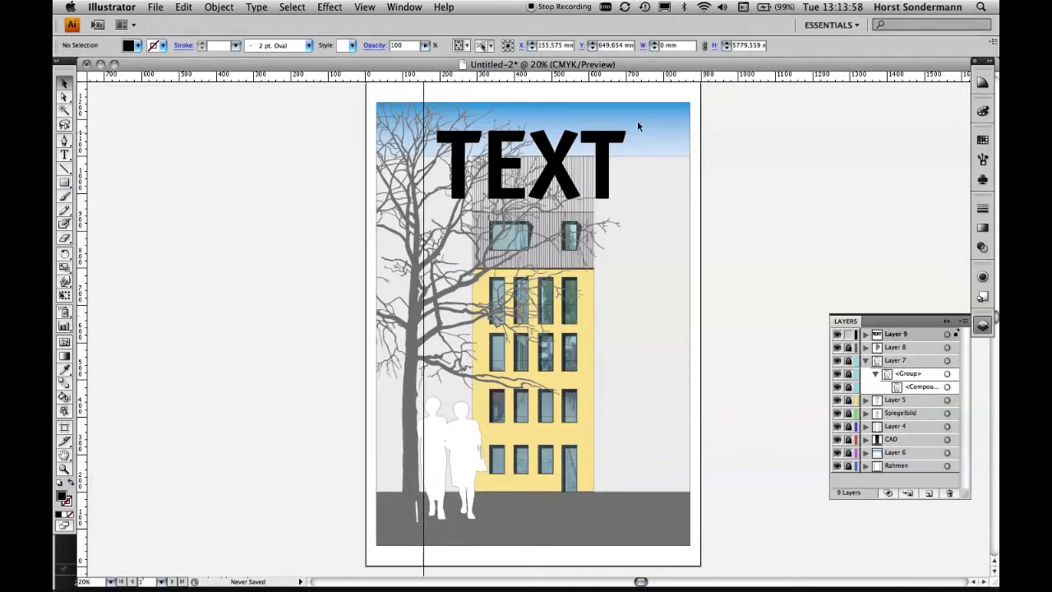
drag(609, 77, 630, 269)
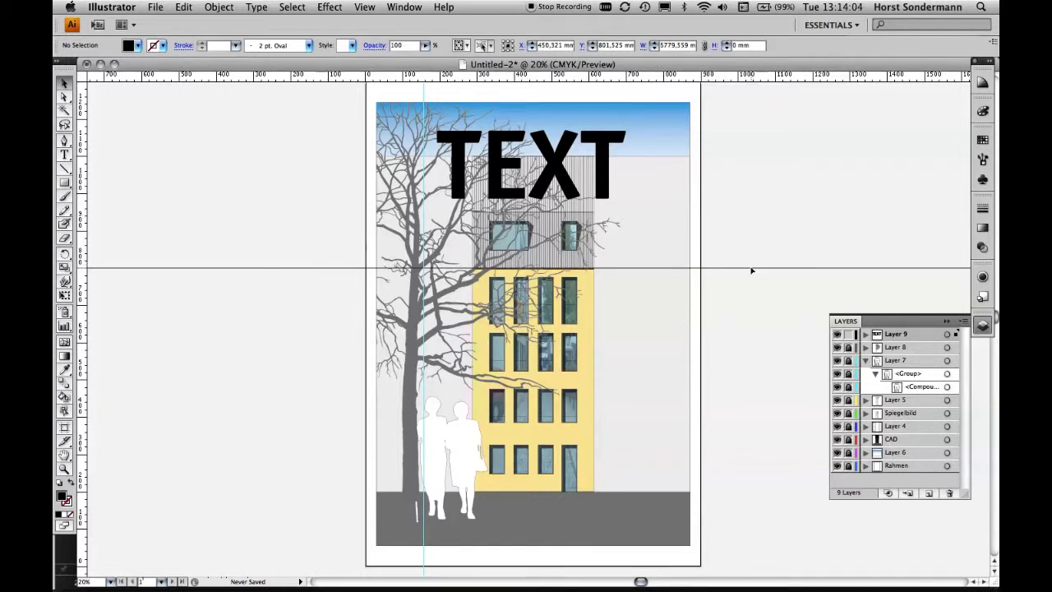
drag(750, 268, 748, 282)
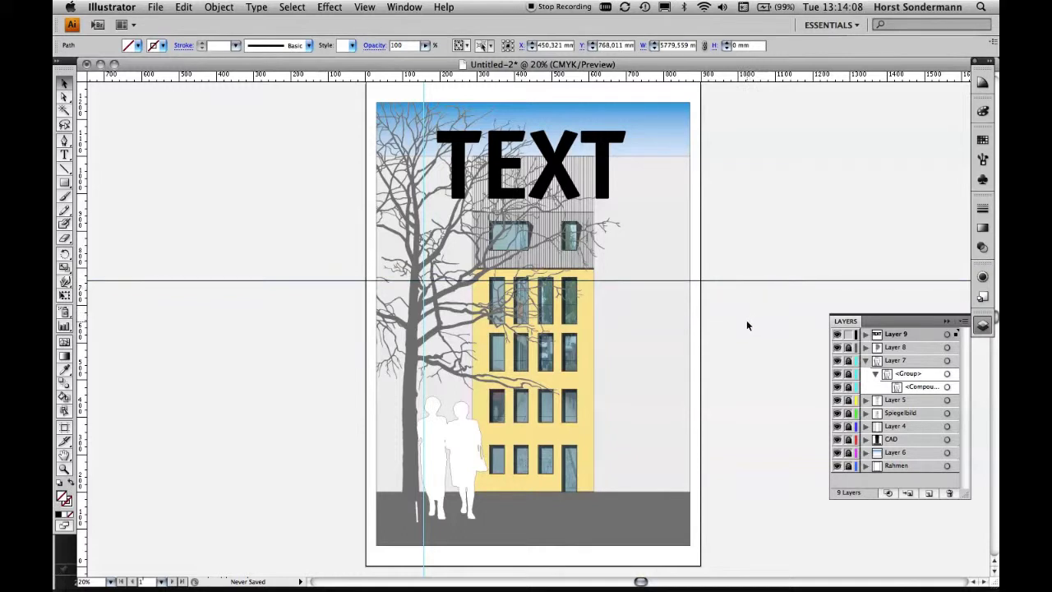
click(956, 335)
Move the horizontal guide just above the yellow facade and the vertical guide into the building.
drag(751, 280, 751, 247)
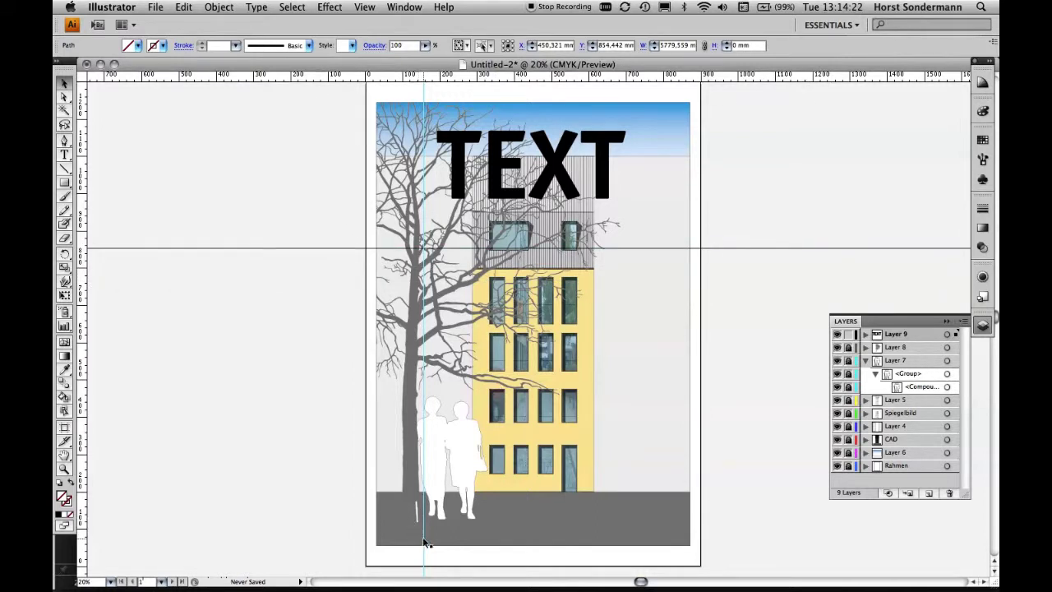
drag(420, 541, 497, 516)
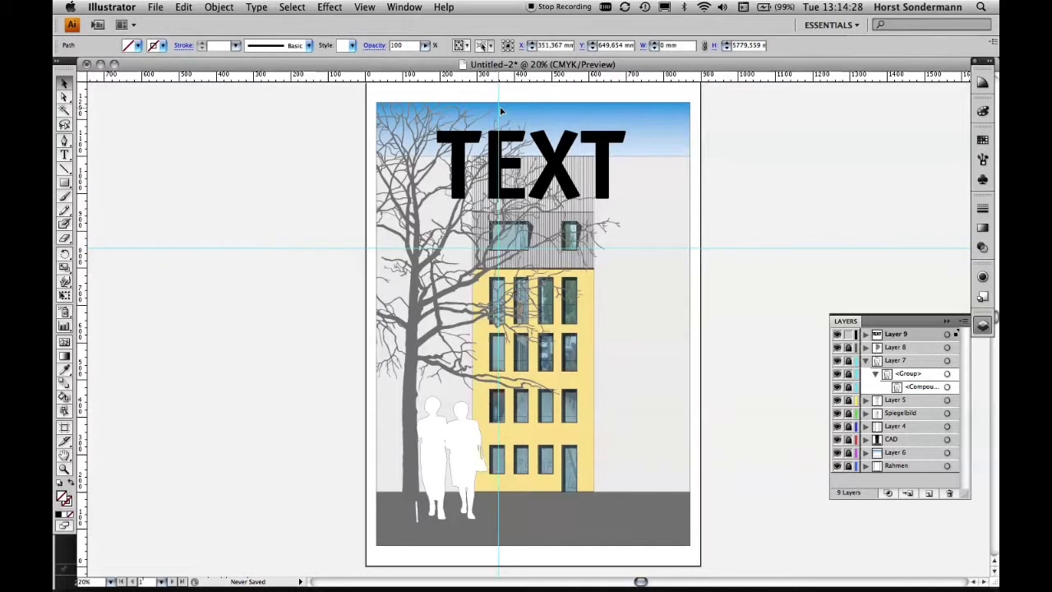
mouse_move(499, 107)
mouse_down()
mouse_move(513, 109)
mouse_move(502, 115)
mouse_up()
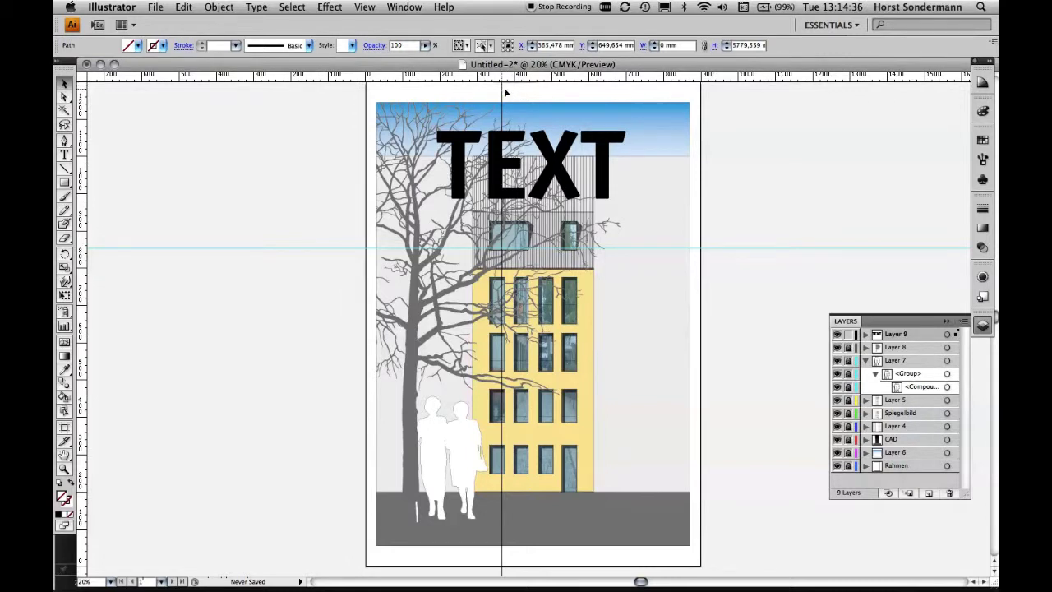
drag(504, 93, 566, 94)
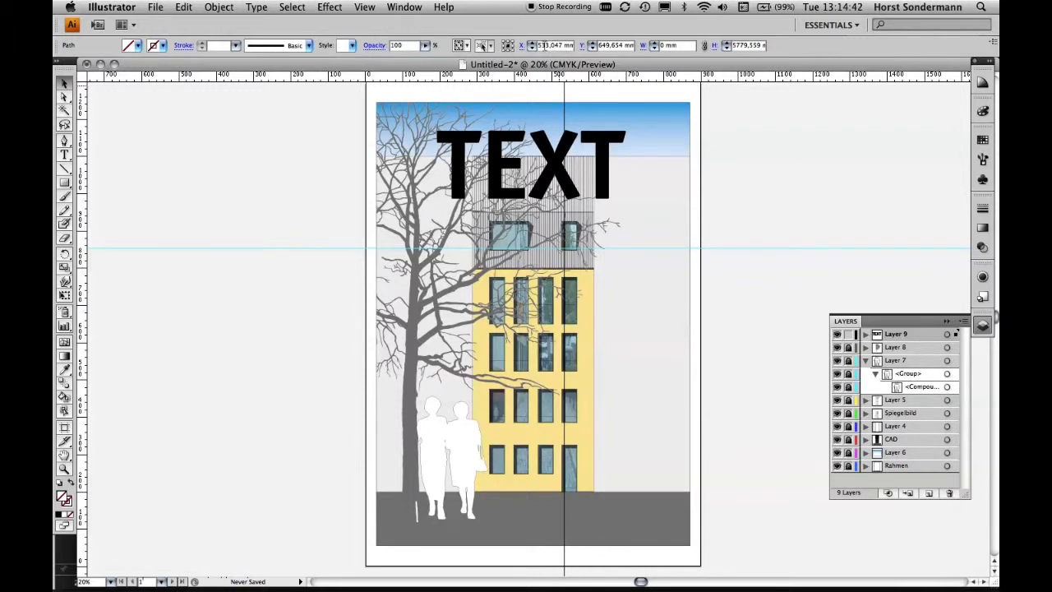
Set the vertical guide's X to 500 mm, then 600 mm, and drag it through the right window column.
text(500)
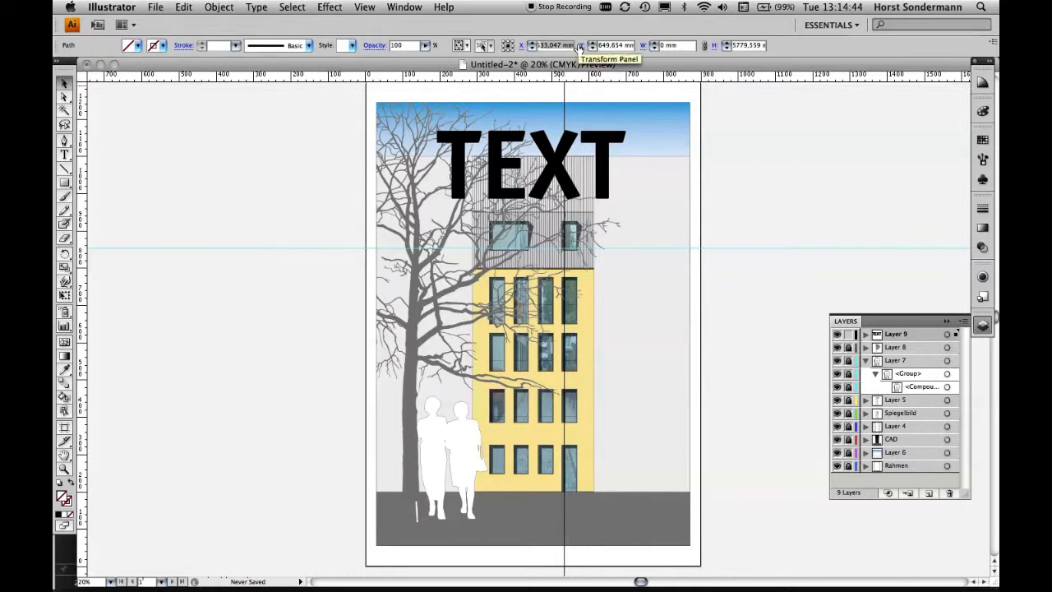
key(Return)
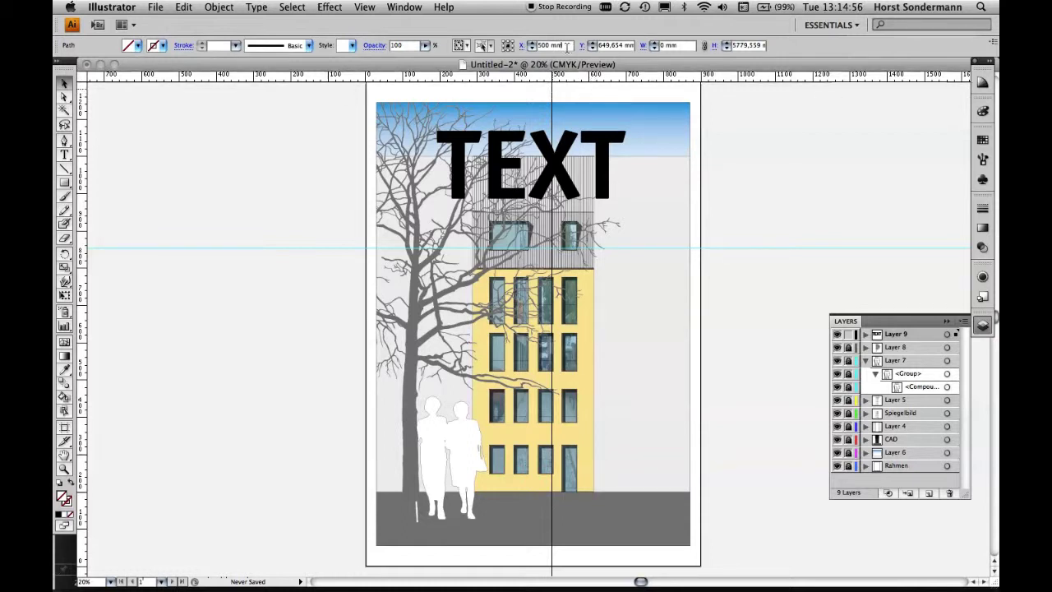
text(100)
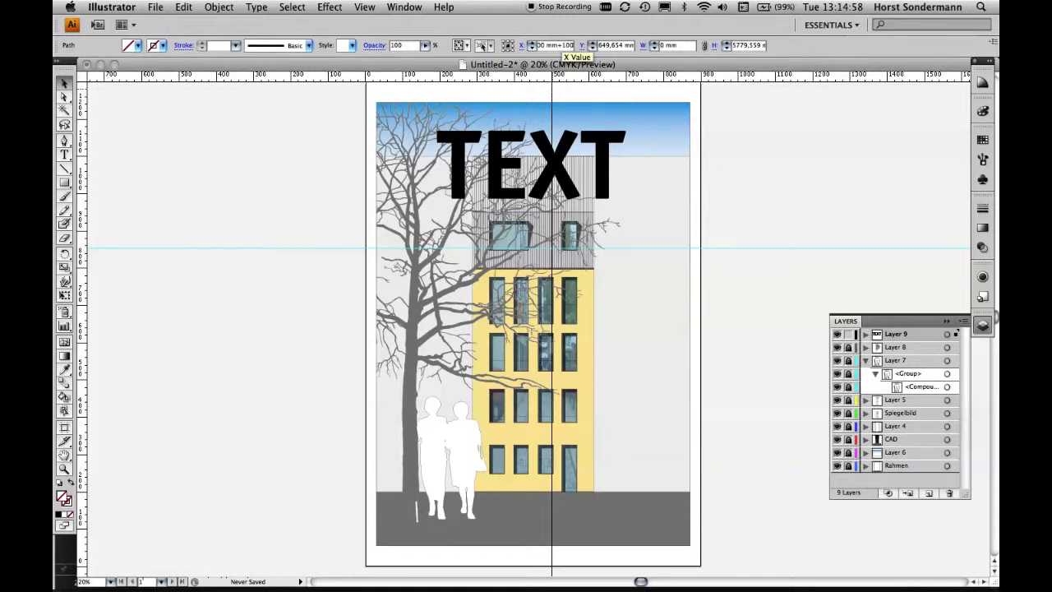
key(Return)
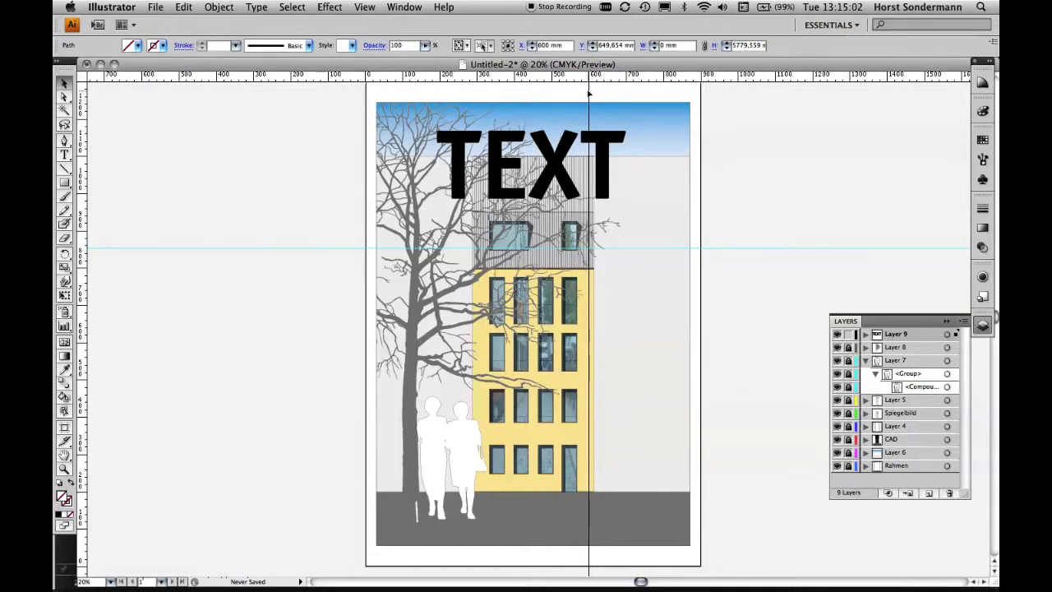
drag(590, 95, 541, 97)
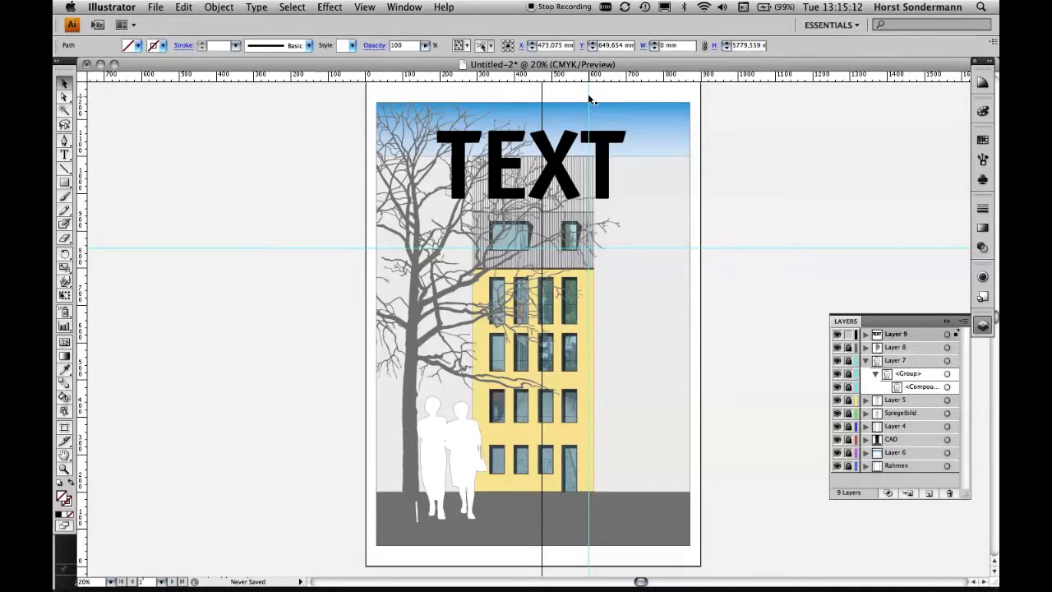
drag(588, 98, 567, 104)
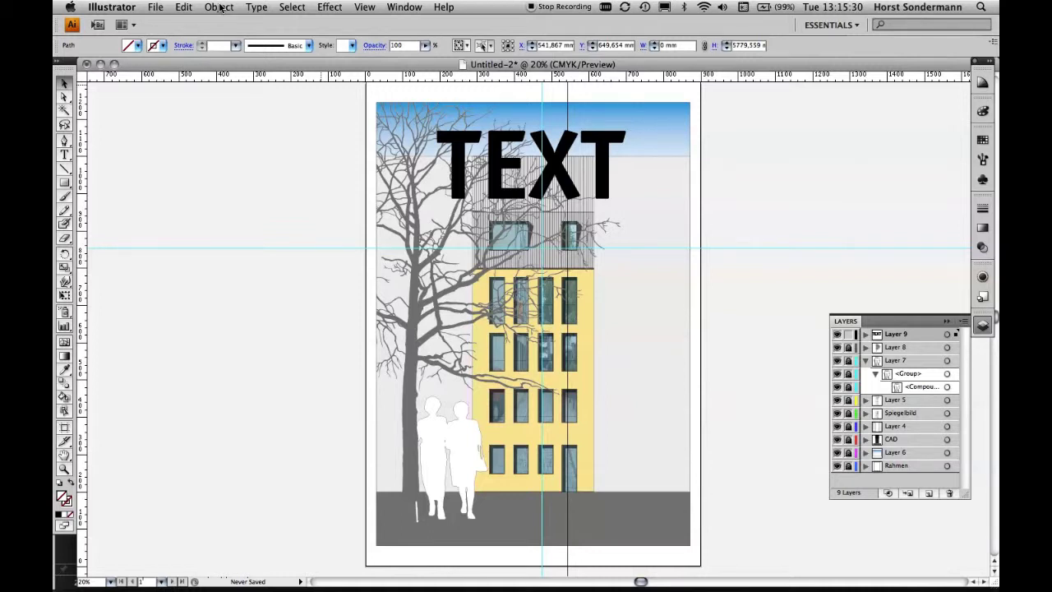
click(219, 7)
mouse_move(244, 325)
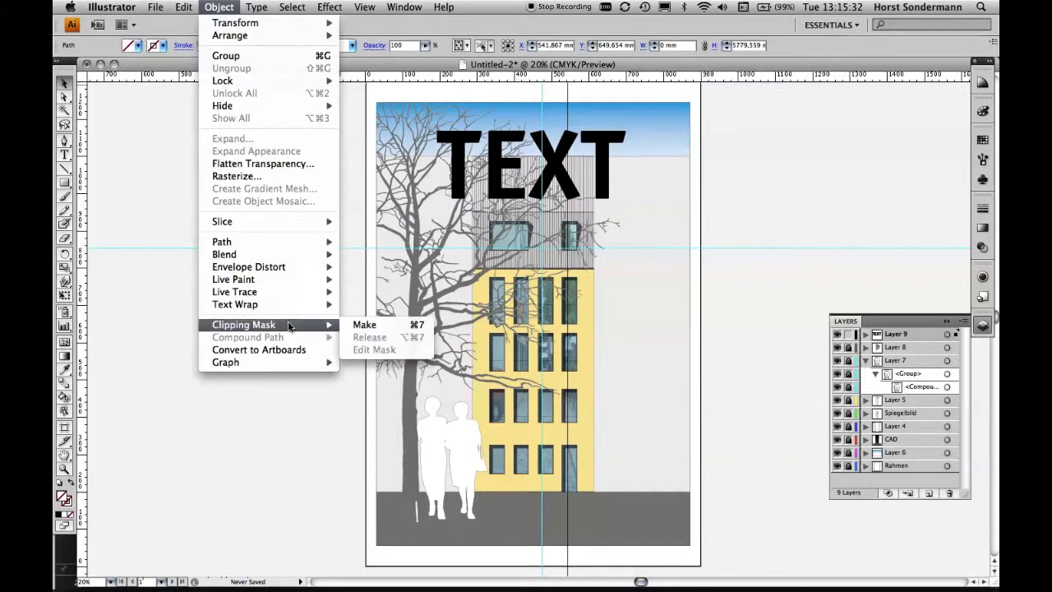
click(231, 7)
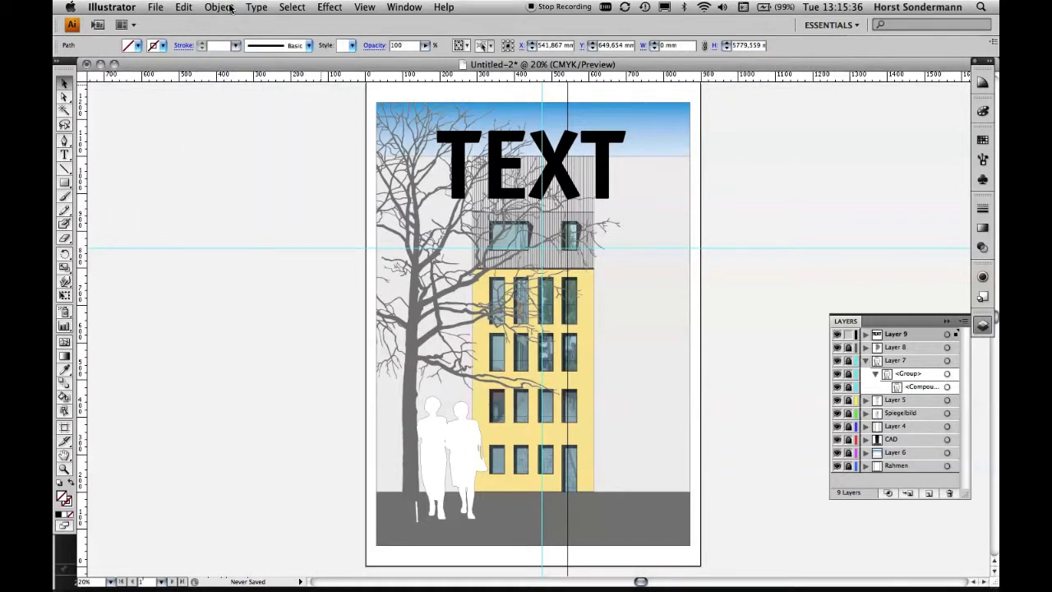